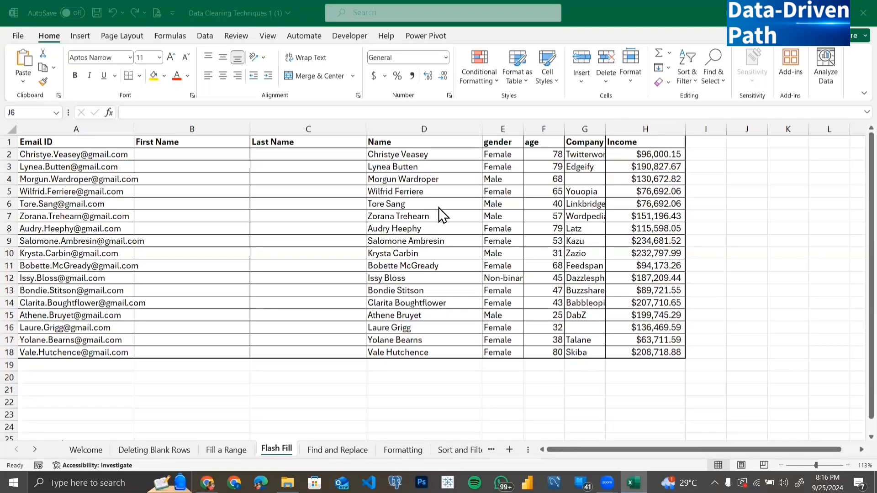
Examine the Email ID column and the empty First Name and Last Name columns on the Flash Fill sheet.
{"action": "left_click", "coordinate": [77, 125]}
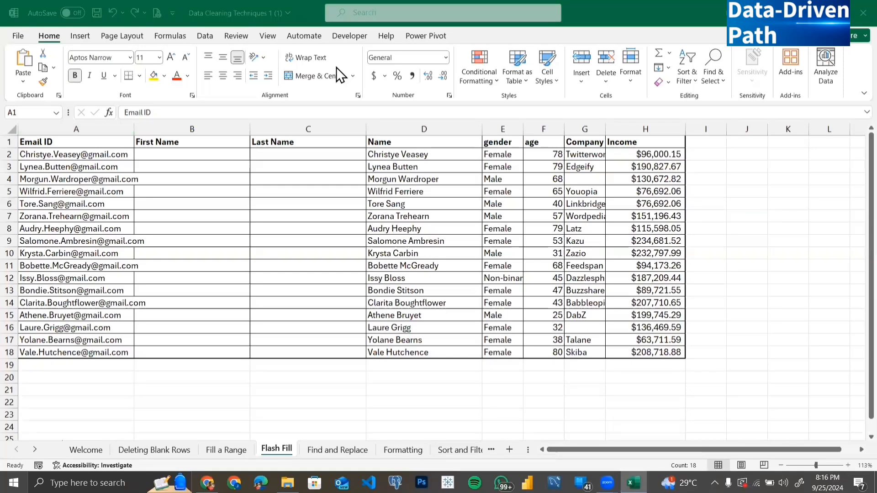
{"action": "left_click", "coordinate": [186, 153]}
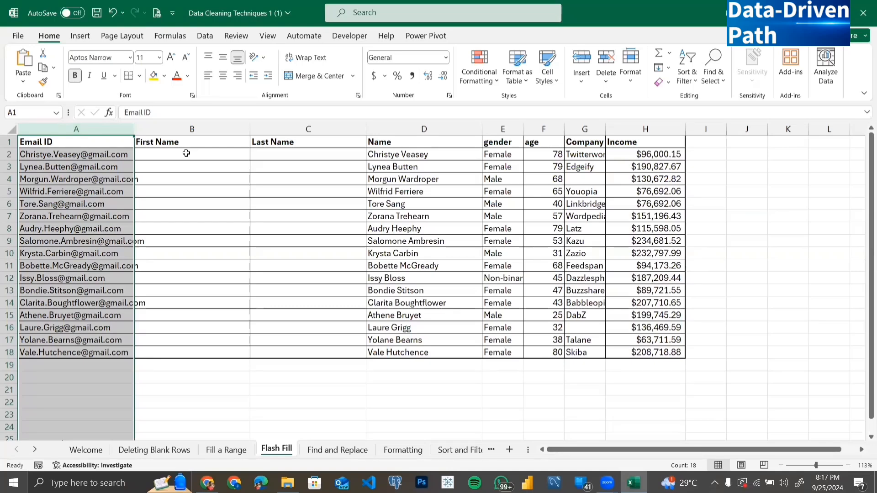
{"action": "scroll", "coordinate": [107, 181], "scroll_direction": "up", "scroll_amount": 5, "text": "ctrl"}
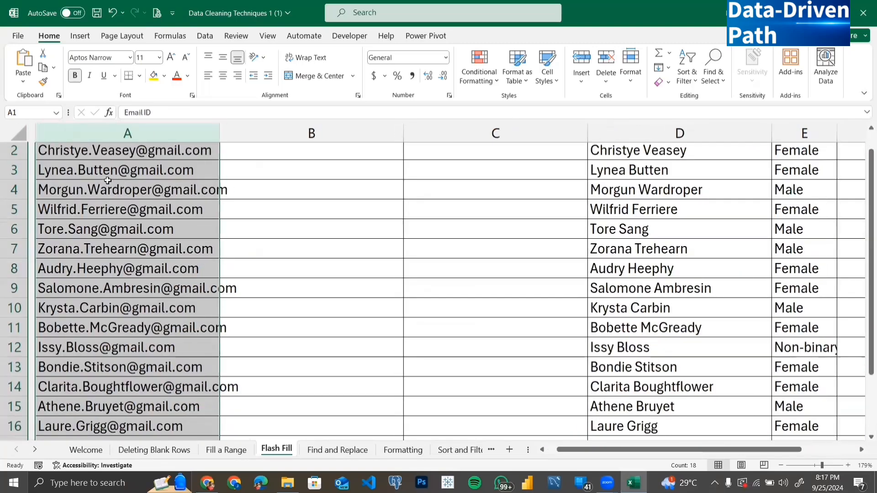
{"action": "scroll", "coordinate": [109, 179], "scroll_direction": "up", "scroll_amount": 1}
{"action": "scroll", "coordinate": [73, 178], "scroll_direction": "down", "scroll_amount": 1}
{"action": "left_click", "coordinate": [76, 182]}
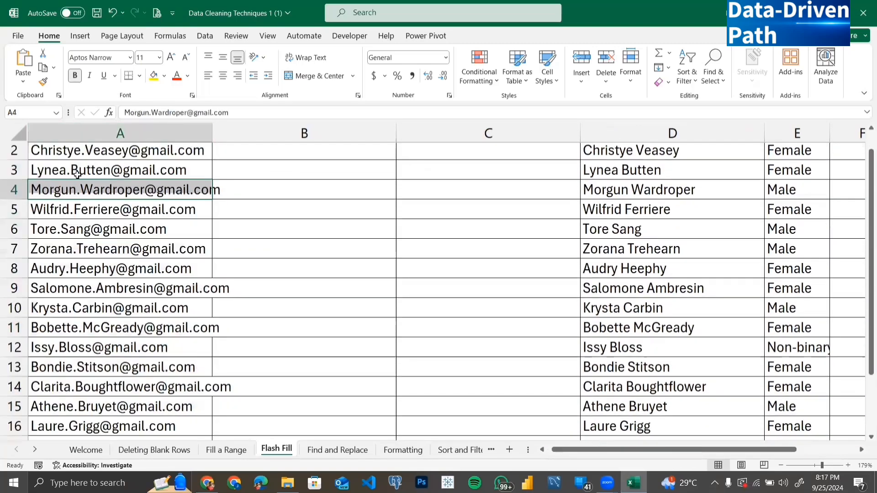
{"action": "scroll", "coordinate": [64, 192], "scroll_direction": "up", "scroll_amount": 1}
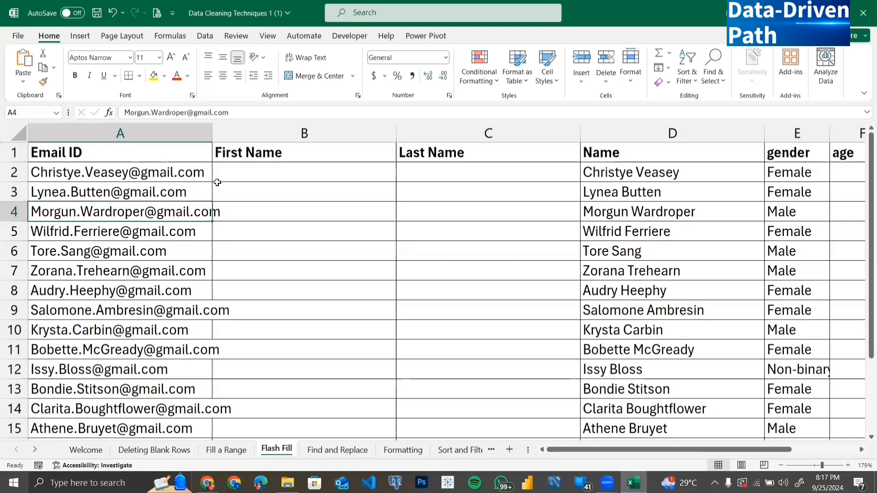
{"action": "left_click", "coordinate": [272, 171]}
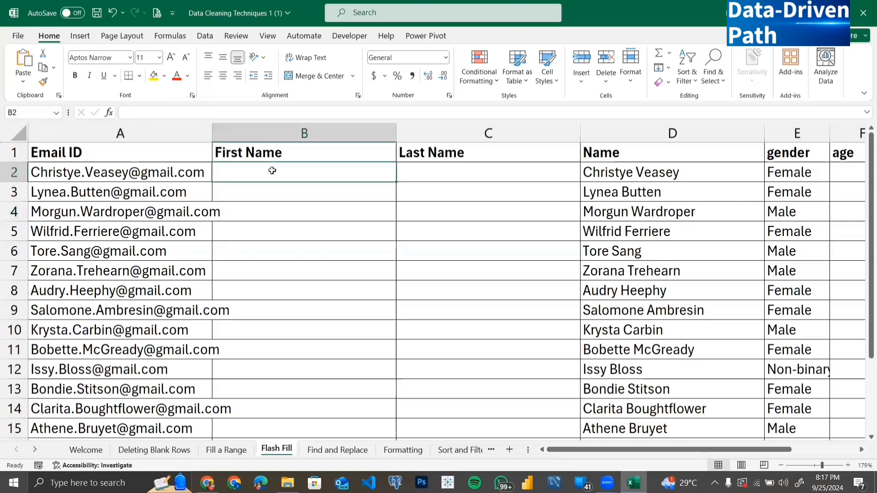
{"action": "left_click", "coordinate": [454, 168]}
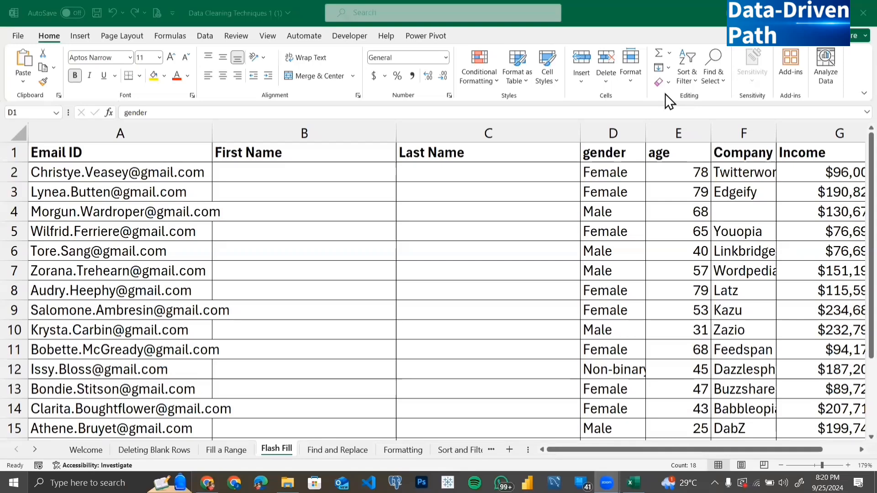
Enter the first name from the first e-mail address in B2 and Flash Fill the rest of the First Name column.
{"action": "left_click", "coordinate": [284, 173]}
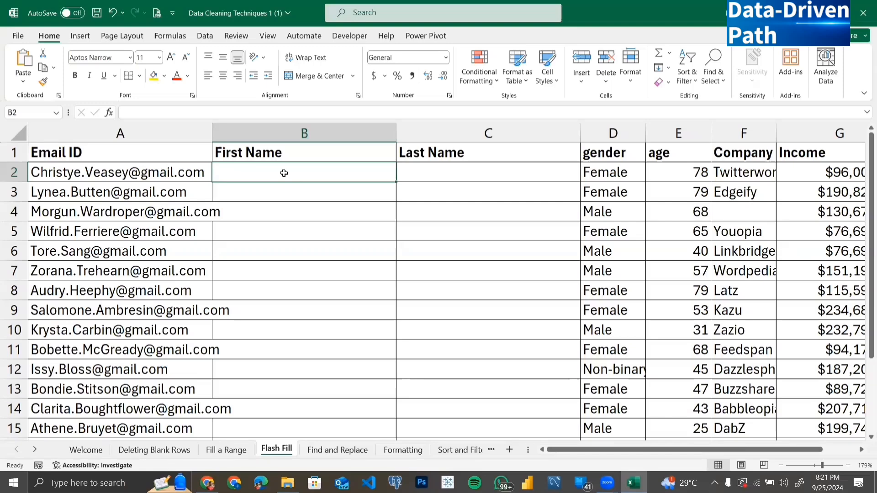
{"action": "left_click", "coordinate": [300, 60]}
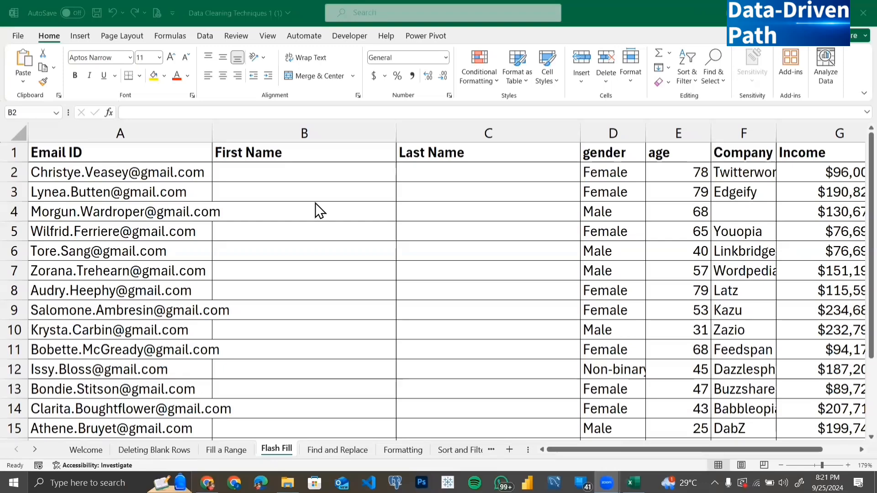
{"action": "left_click", "coordinate": [302, 172]}
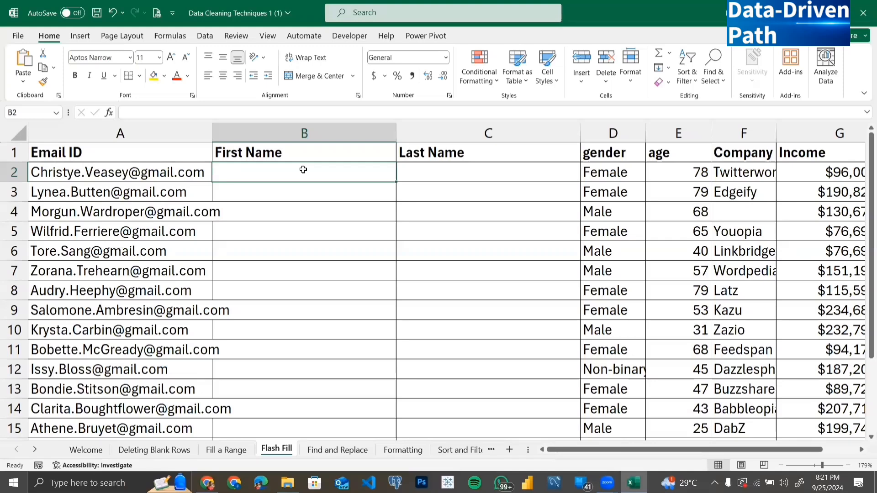
{"action": "type", "text": "Christ"}
{"action": "type", "text": "ye"}
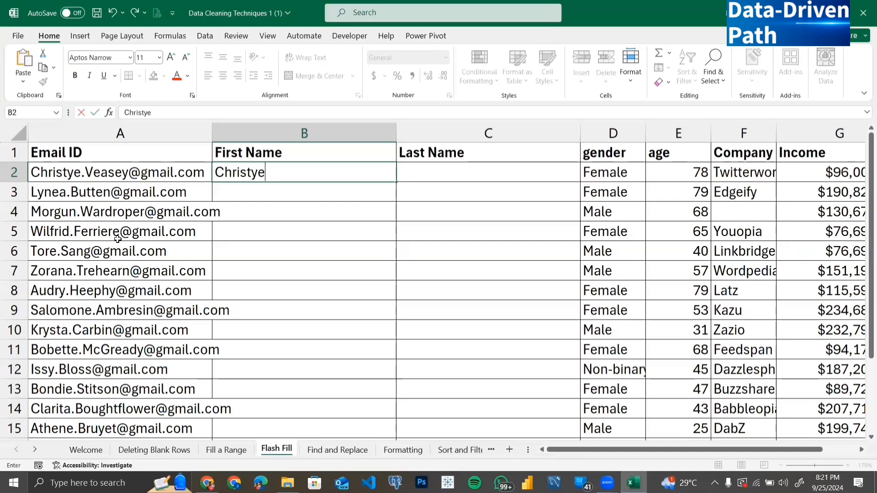
{"action": "key", "text": "Return"}
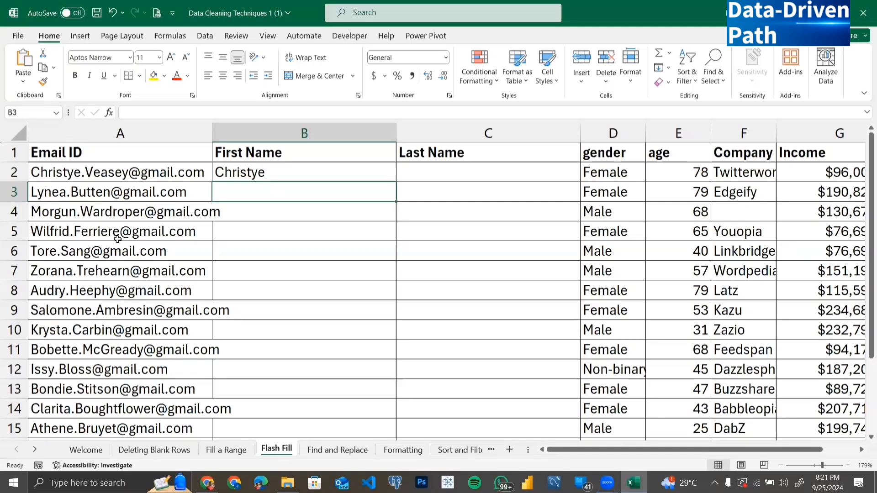
{"action": "key", "text": "ctrl+e"}
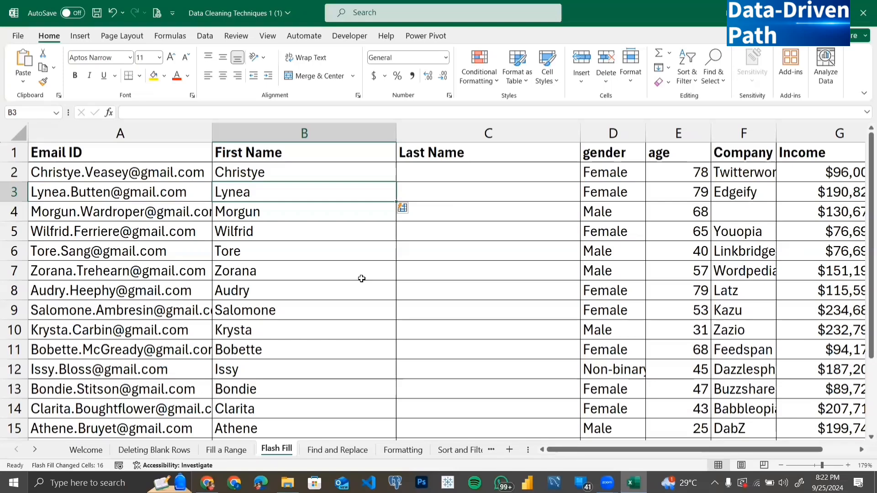
Enter the last name from the first e-mail address in C2 and Flash Fill the rest of the Last Name column.
{"action": "left_click", "coordinate": [660, 198]}
{"action": "key", "text": "Up"}
{"action": "key", "text": "Right"}
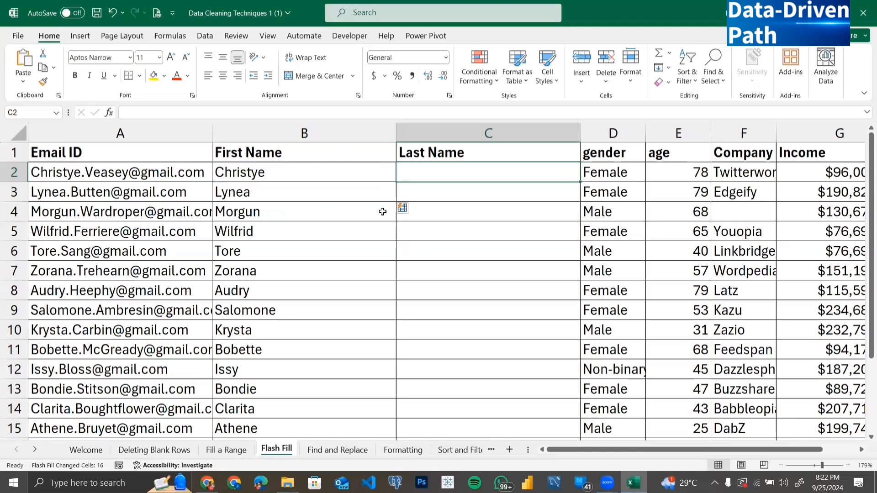
{"action": "type", "text": "Veasey"}
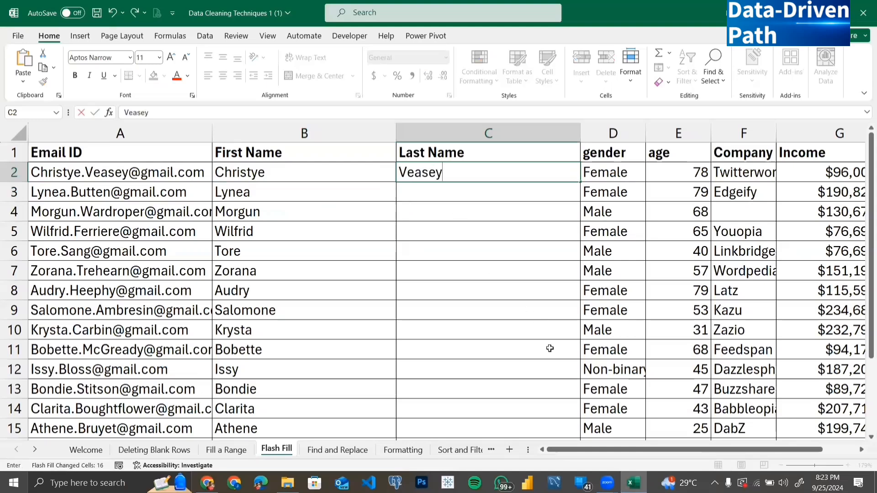
{"action": "key", "text": "Return"}
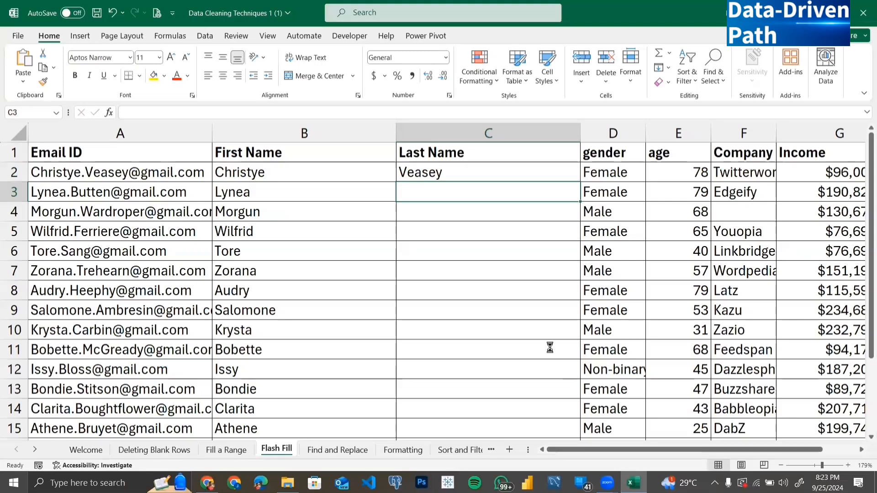
{"action": "key", "text": "ctrl+e"}
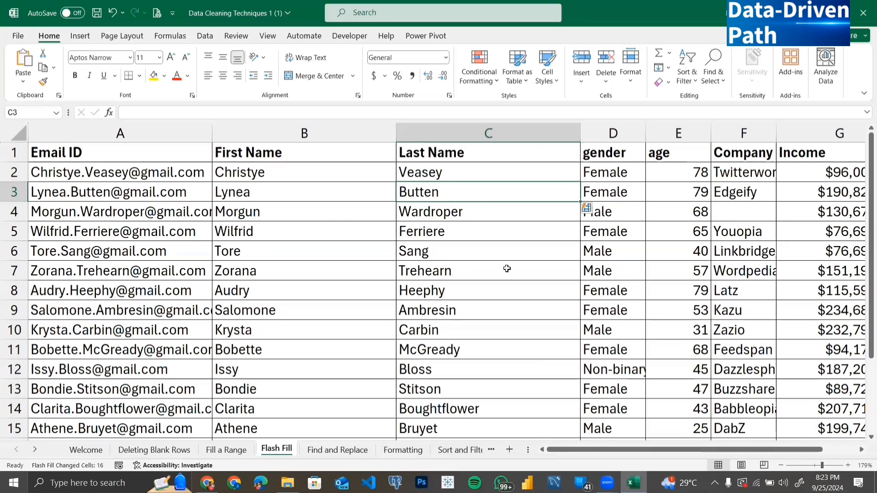
Enter the gender initial F in H2 and Flash Fill the initials down column H.
{"action": "left_click", "coordinate": [652, 201]}
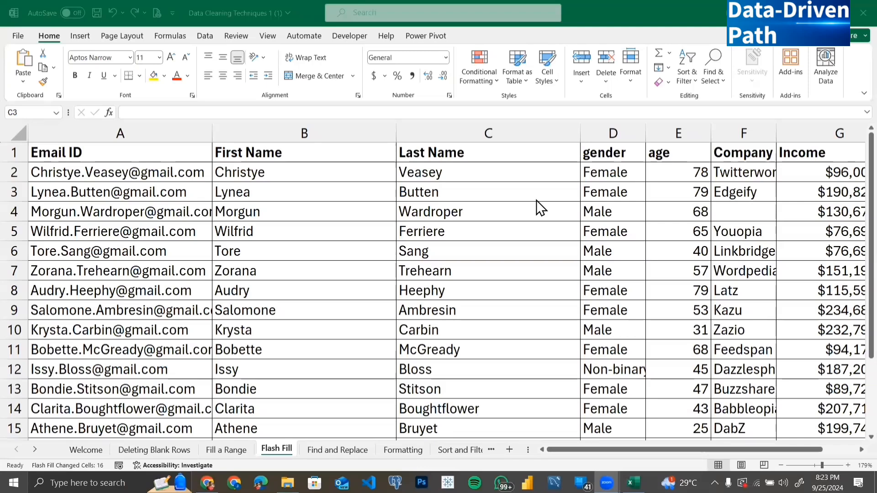
{"action": "scroll", "coordinate": [656, 195], "scroll_direction": "right", "scroll_amount": 20}
{"action": "scroll", "coordinate": [656, 195], "scroll_direction": "left", "scroll_amount": 20}
{"action": "scroll", "coordinate": [707, 195], "scroll_direction": "right", "scroll_amount": 4}
{"action": "scroll", "coordinate": [706, 188], "scroll_direction": "left", "scroll_amount": 3}
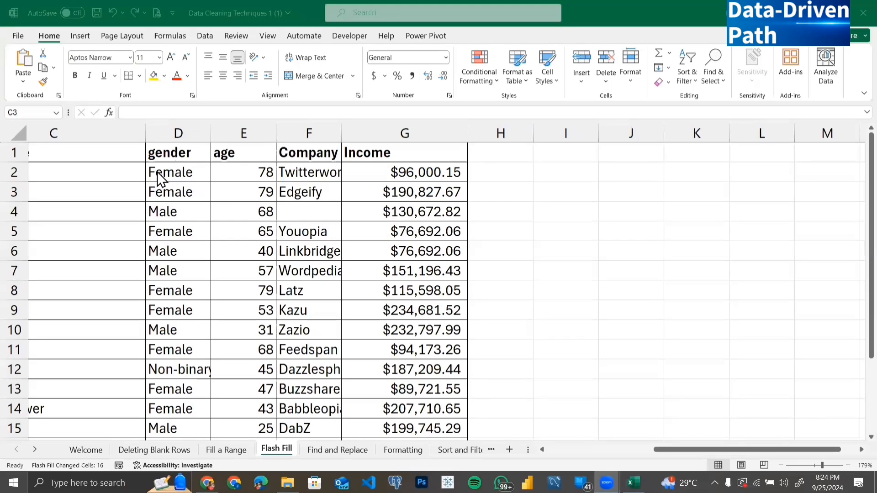
{"action": "left_click", "coordinate": [508, 173]}
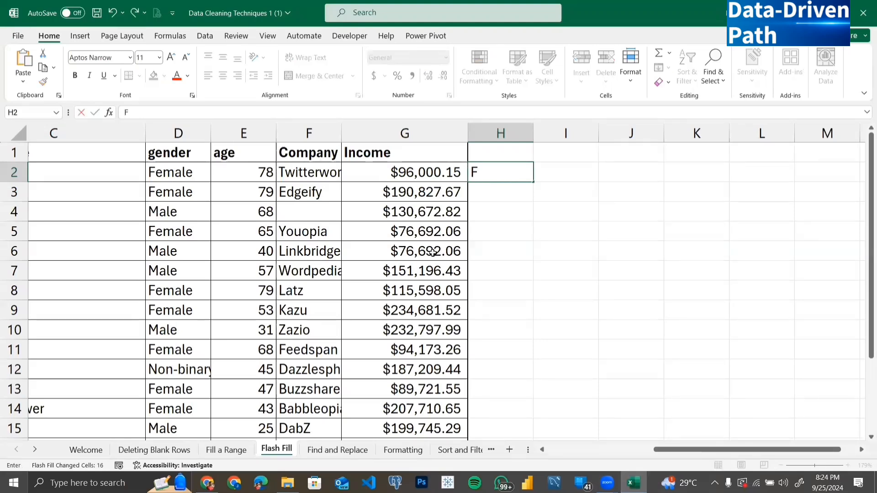
{"action": "key", "text": "Return"}
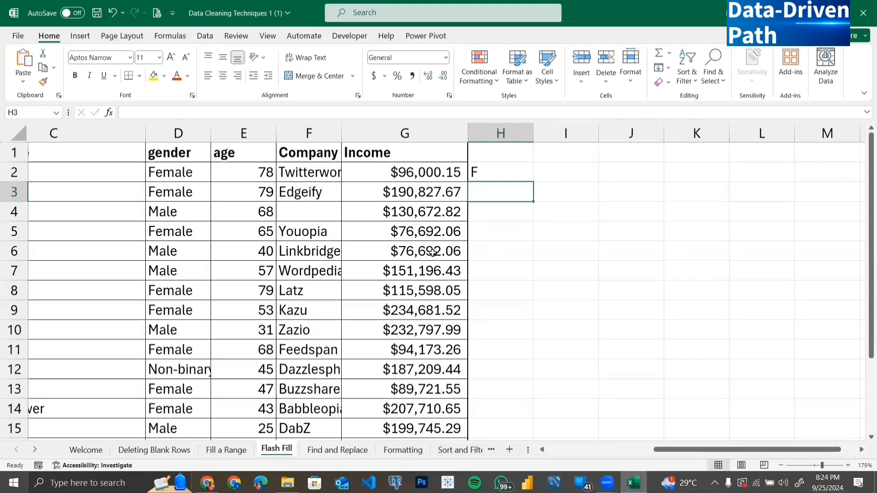
{"action": "key", "text": "ctrl+e"}
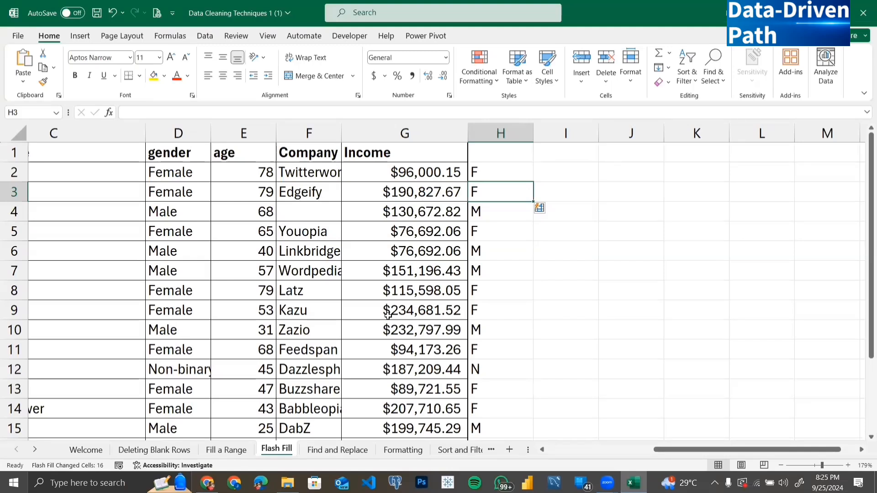
Compare the filled name columns and the gender initials in column H with their source columns.
{"action": "scroll", "coordinate": [438, 321], "scroll_direction": "left", "scroll_amount": 2}
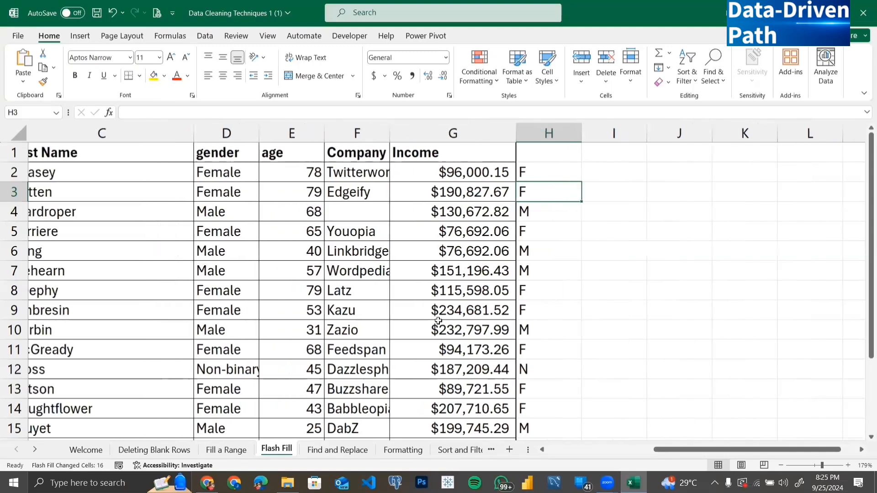
{"action": "scroll", "coordinate": [439, 321], "scroll_direction": "left", "scroll_amount": 10}
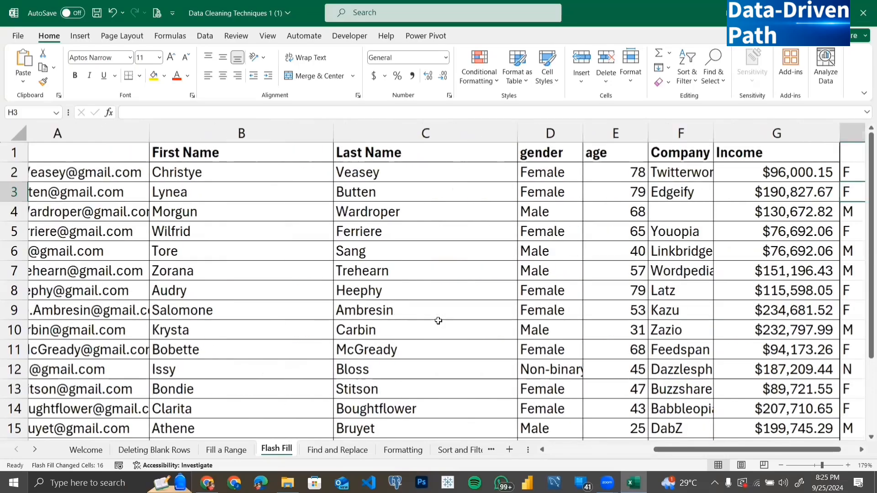
{"action": "scroll", "coordinate": [438, 321], "scroll_direction": "left", "scroll_amount": 3}
{"action": "scroll", "coordinate": [439, 321], "scroll_direction": "right", "scroll_amount": 10}
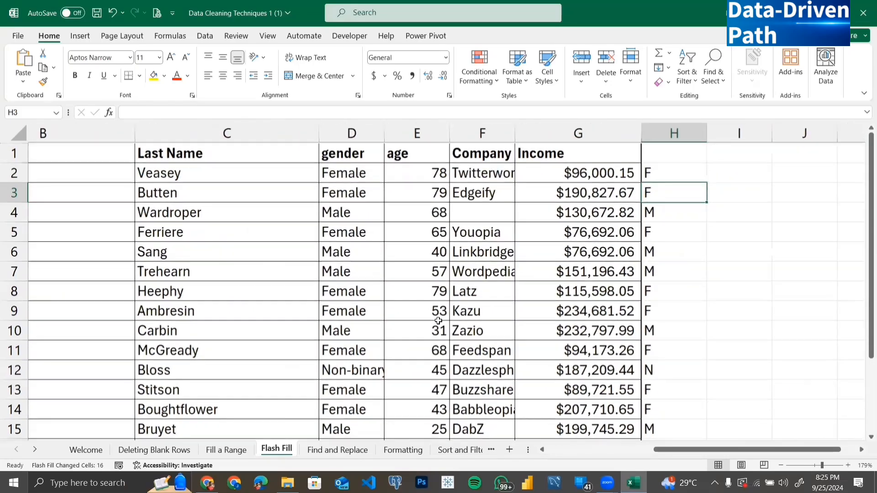
{"action": "scroll", "coordinate": [438, 321], "scroll_direction": "right", "scroll_amount": 2}
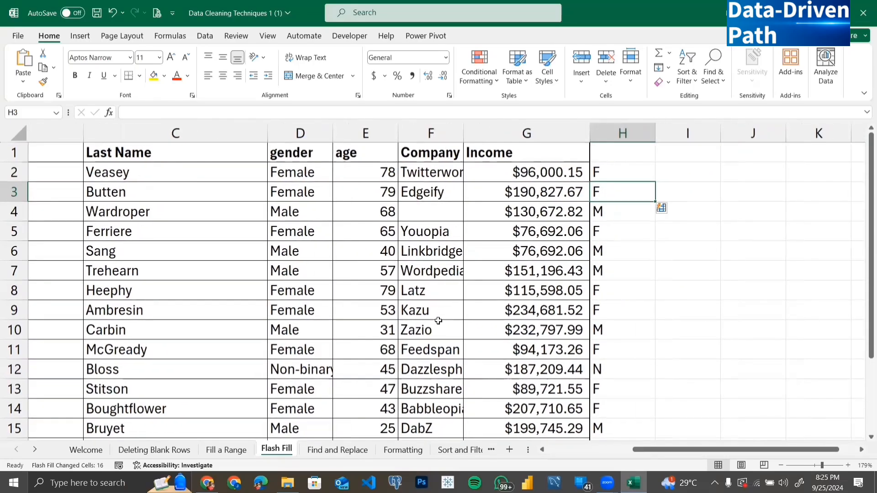
{"action": "scroll", "coordinate": [438, 321], "scroll_direction": "right", "scroll_amount": 1}
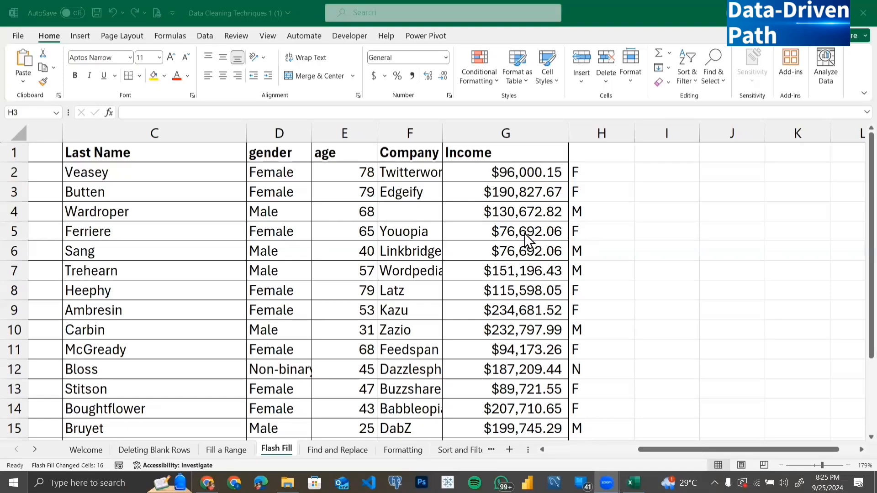
{"action": "scroll", "coordinate": [524, 233], "scroll_direction": "left", "scroll_amount": 2}
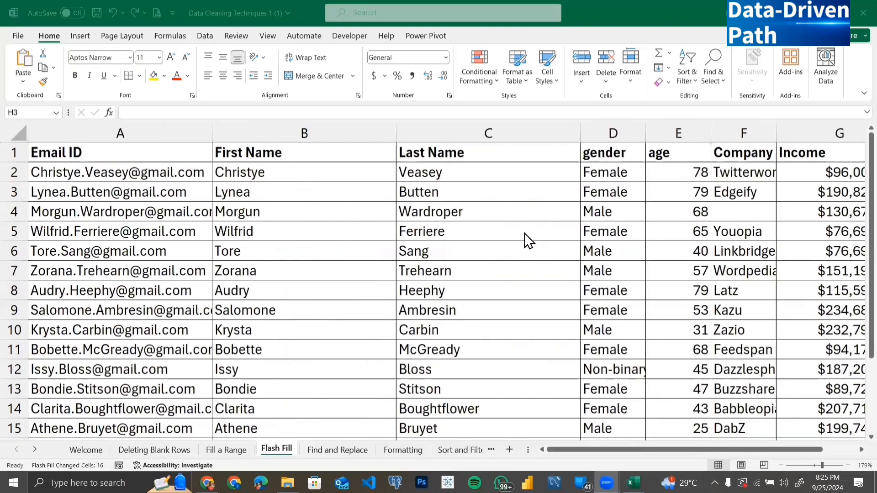